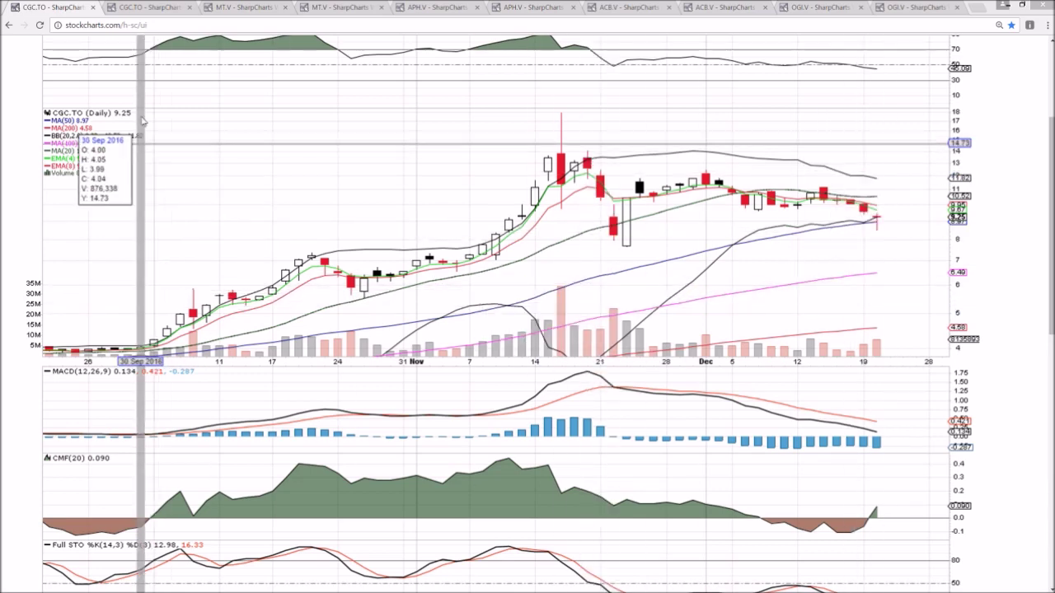
Show the weekly CGC.TO chart with RSI and TRIX panels and open ChartNotes for annotating it
click(148, 7)
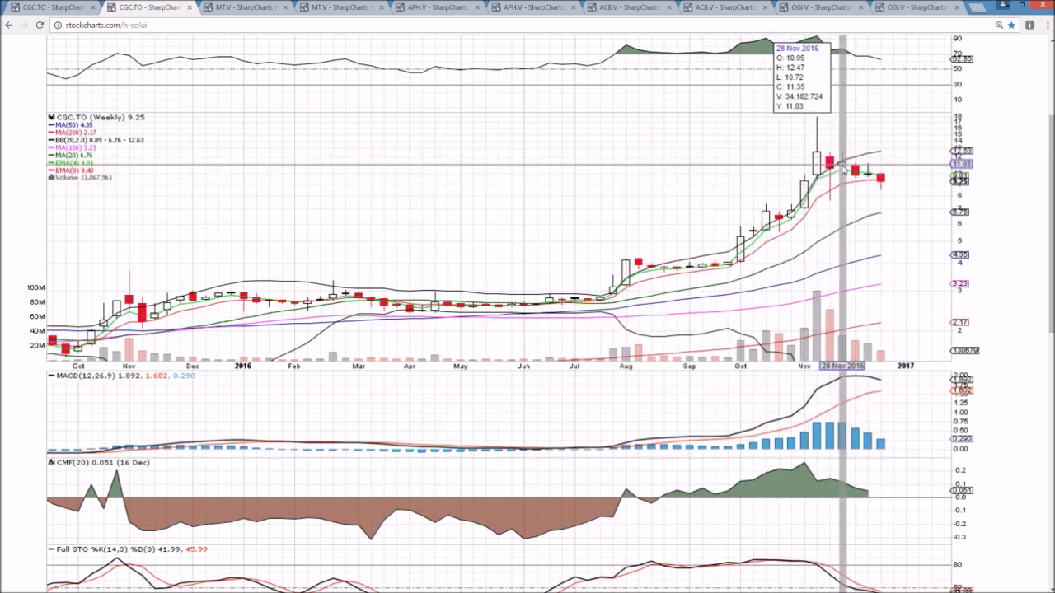
scroll(461, 272, down, 3)
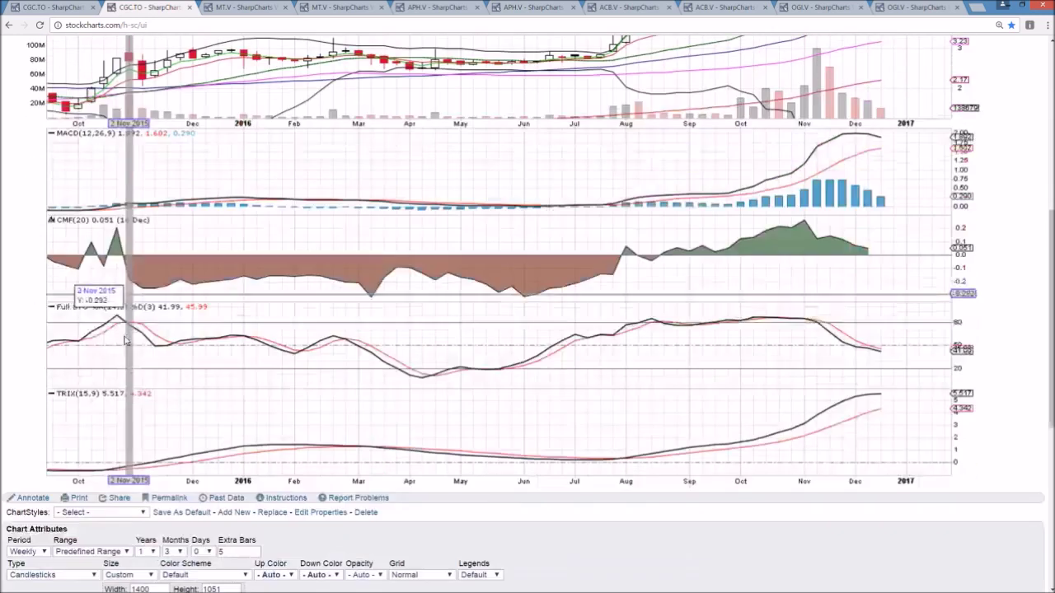
click(33, 466)
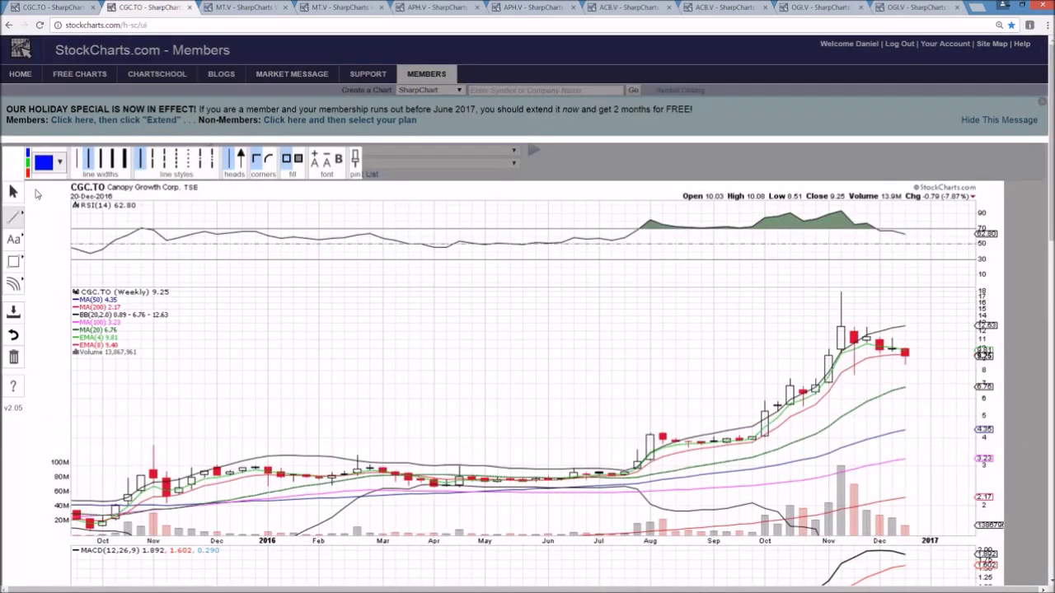
Draw trend lines on the Oct–Nov rally and the falling Nov–Dec channel, then save the annotations
click(14, 215)
drag(825, 356, 759, 450)
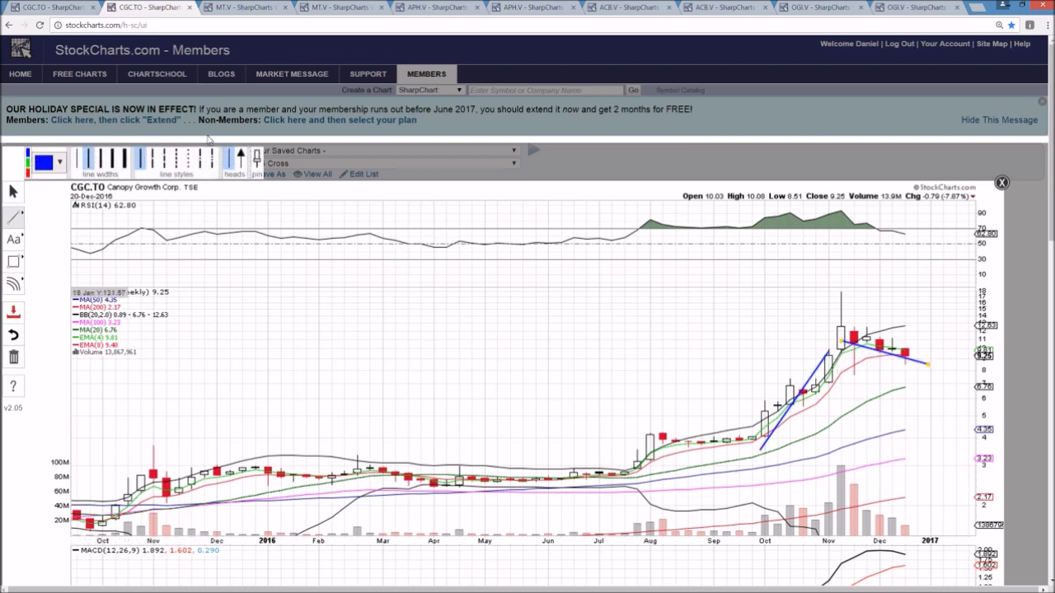
click(14, 215)
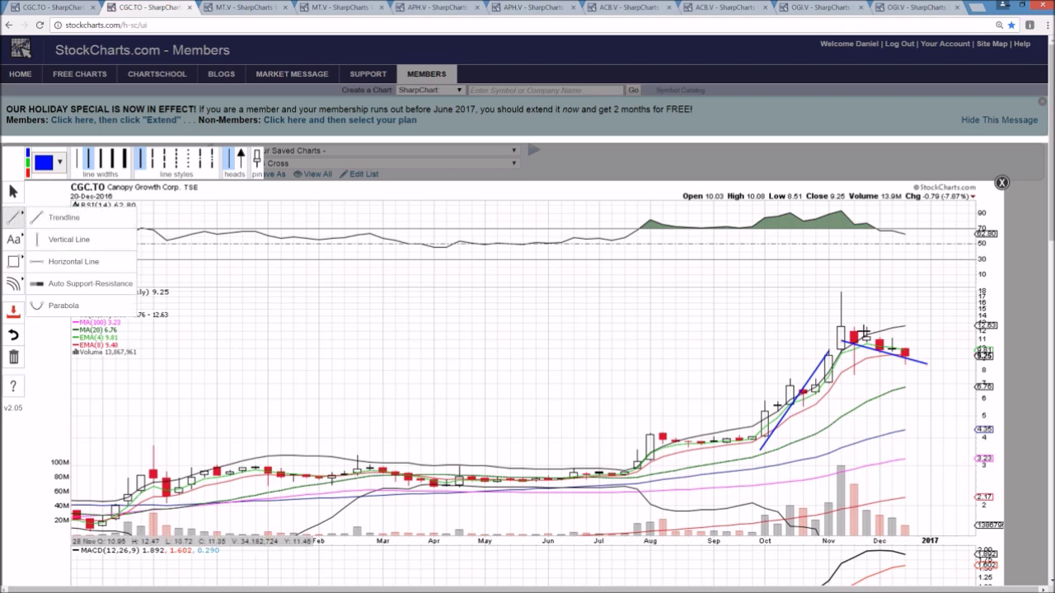
drag(841, 323, 895, 345)
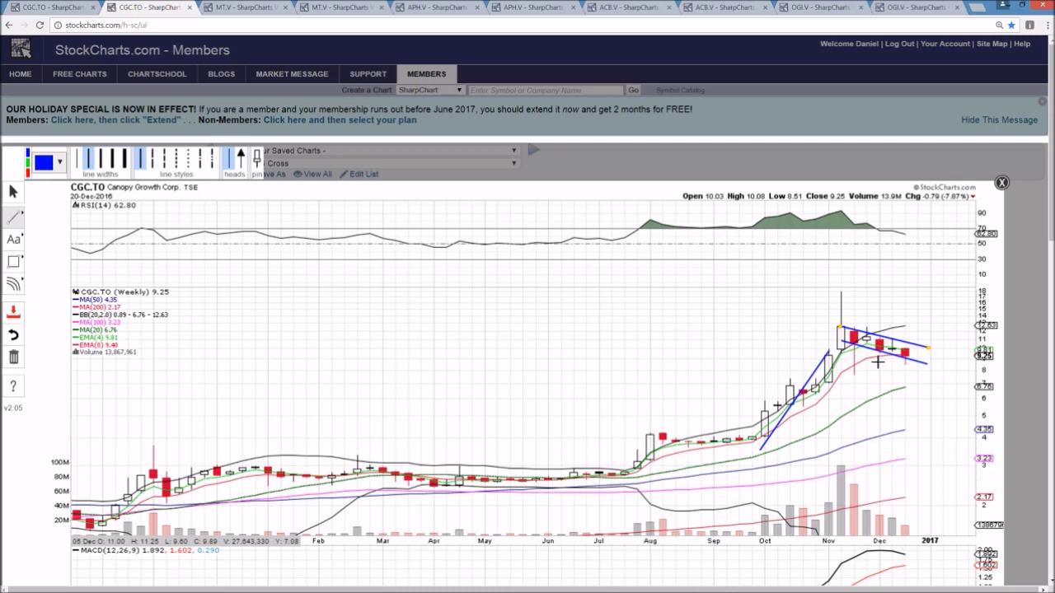
click(1001, 182)
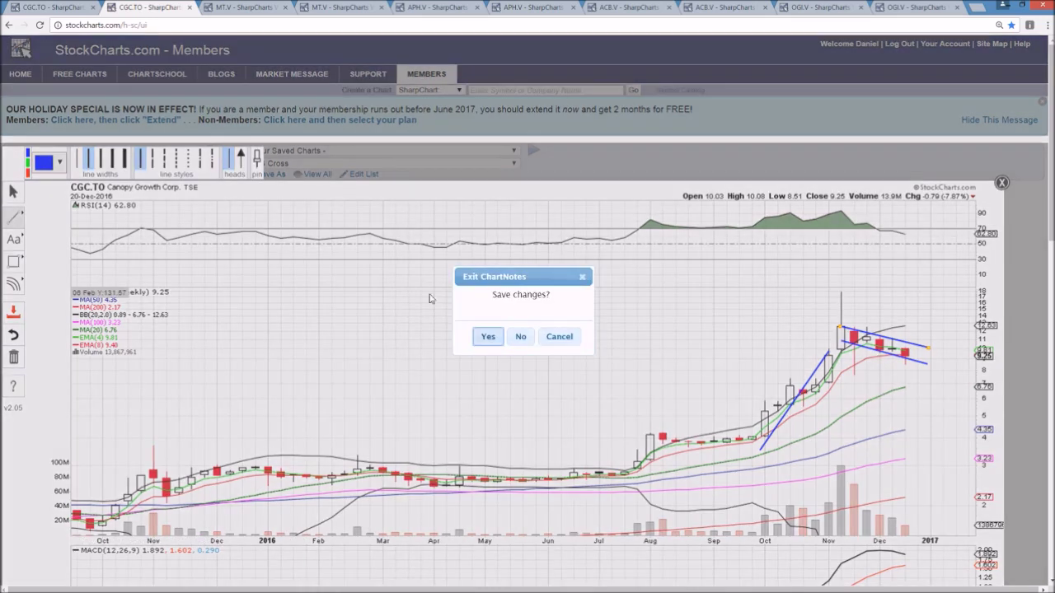
click(500, 337)
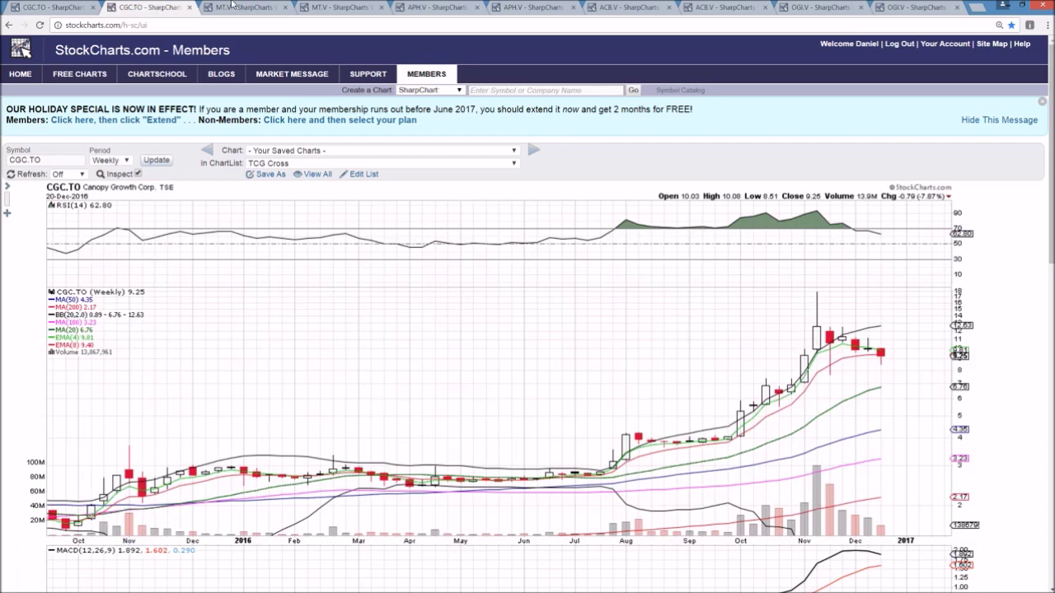
Switch between the daily MT.V and daily CGC.TO charts, ending on daily MT.V
click(253, 6)
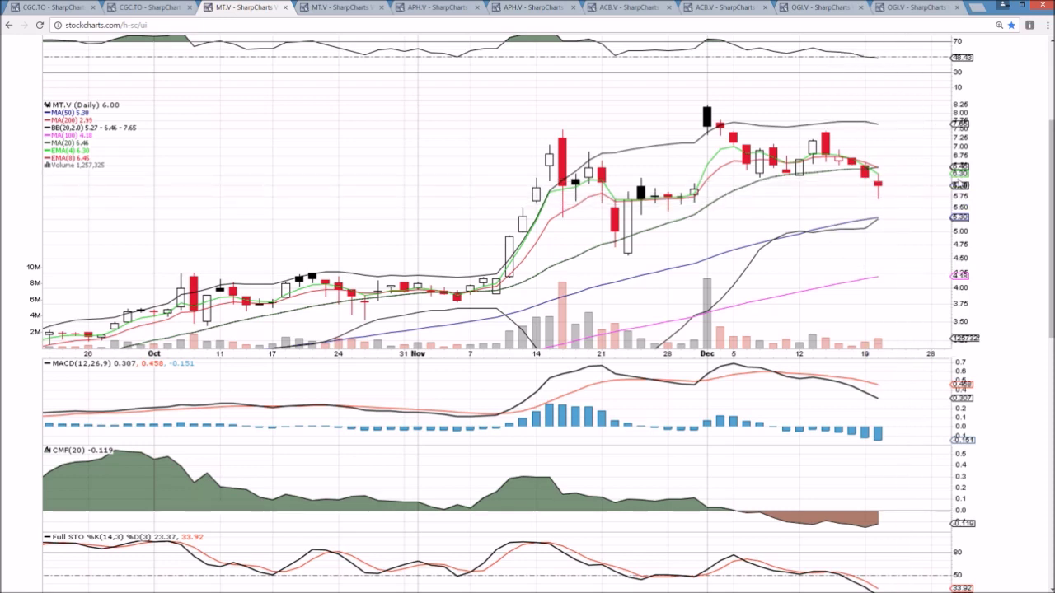
click(82, 7)
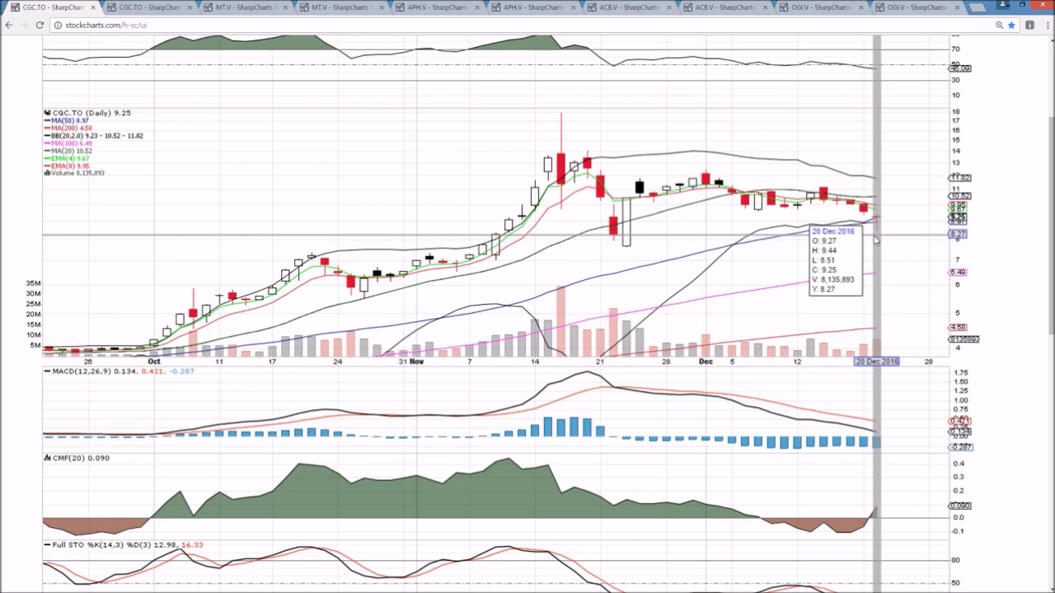
click(247, 10)
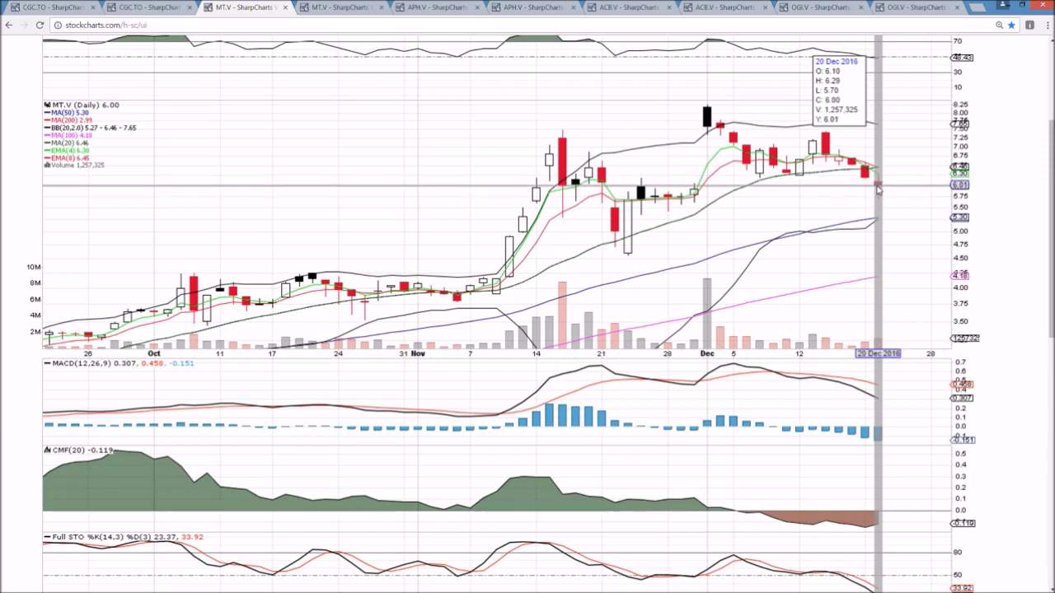
Go back to the daily CGC.TO chart, whose 20 Dec 2016 bar closes at 9.25
click(51, 7)
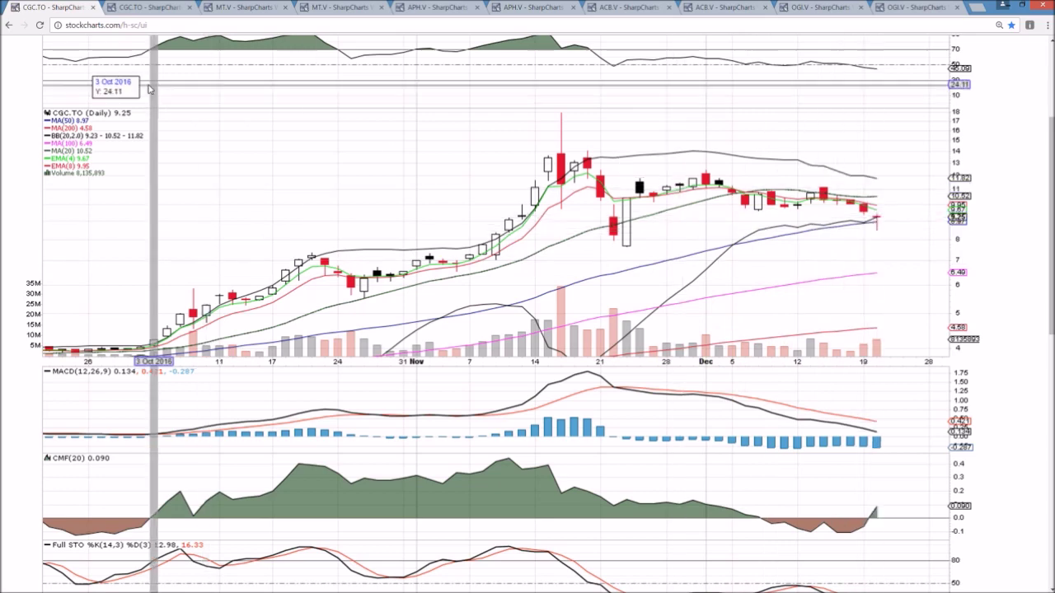
View the daily MT.V chart, then the weekly MT.V chart closing at 6.00
click(230, 8)
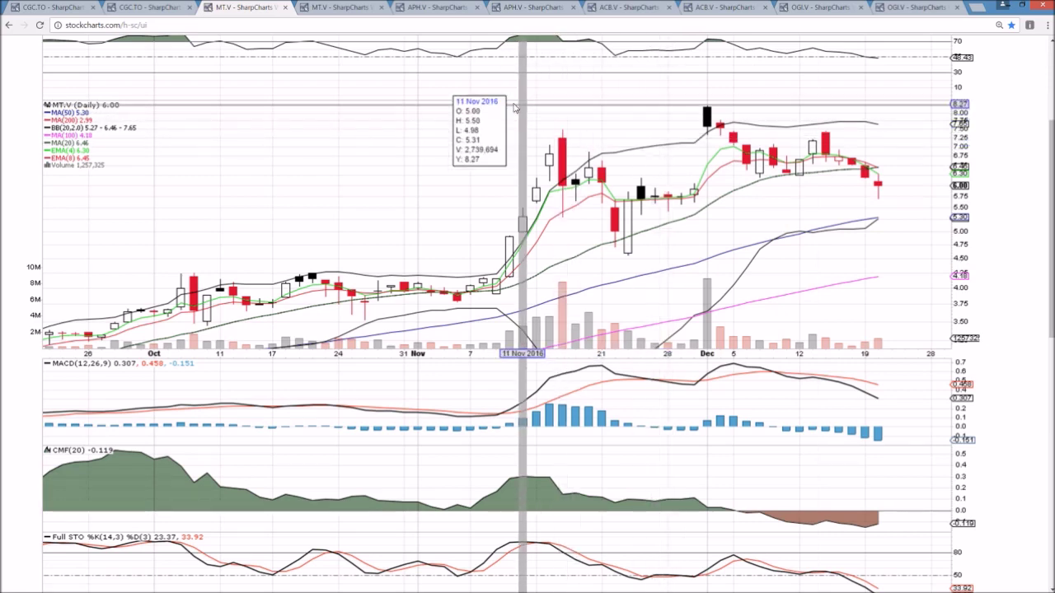
click(322, 5)
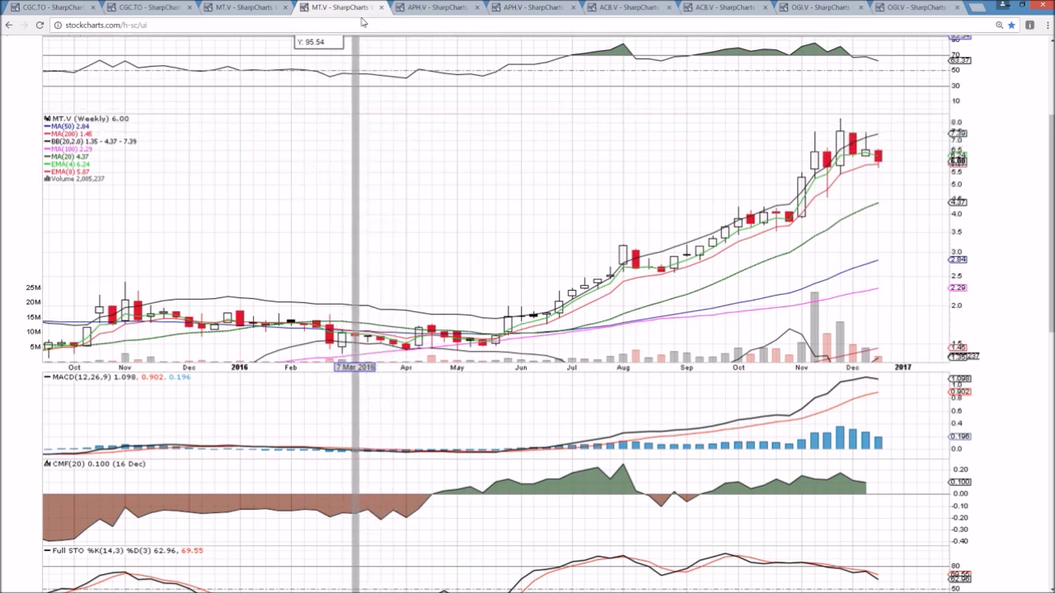
Show the daily APH.V chart, with its 20 Dec 2016 bar closing at 4.49
click(416, 7)
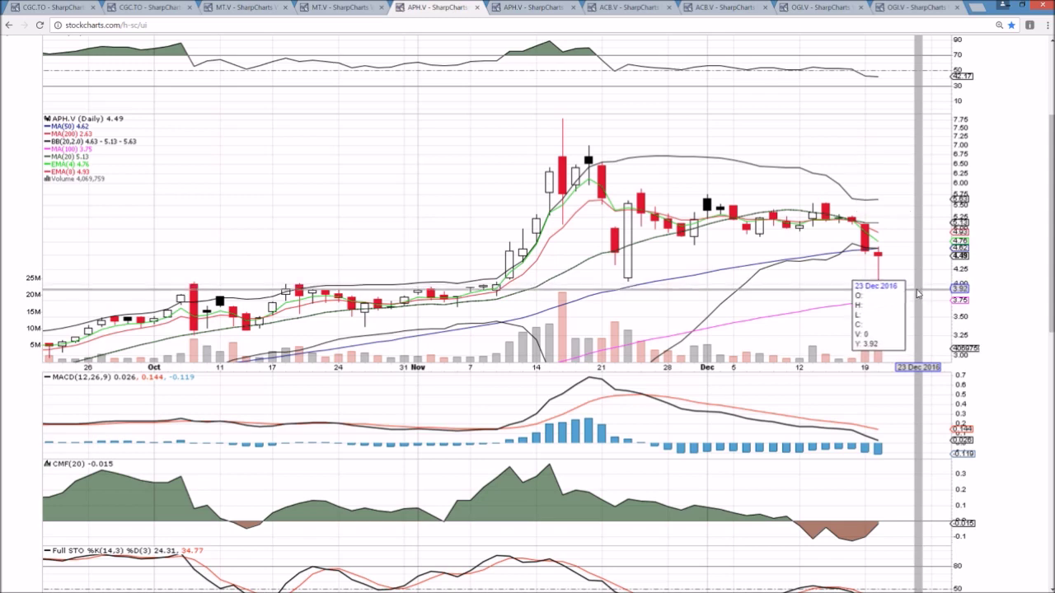
Check the weekly and daily APH.V charts, then step back through tabs toward daily CGC.TO
click(508, 6)
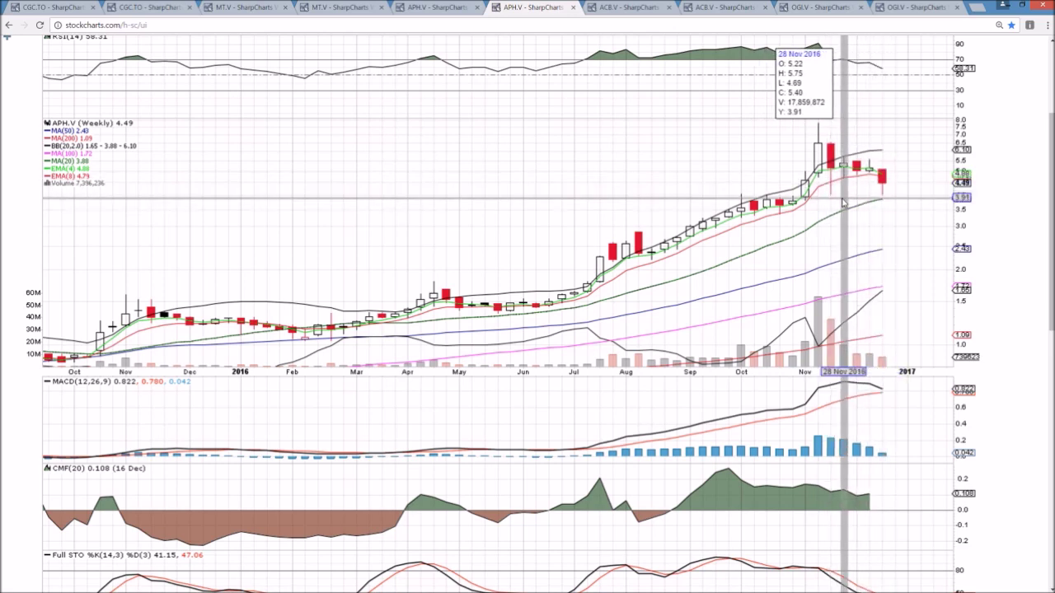
click(437, 6)
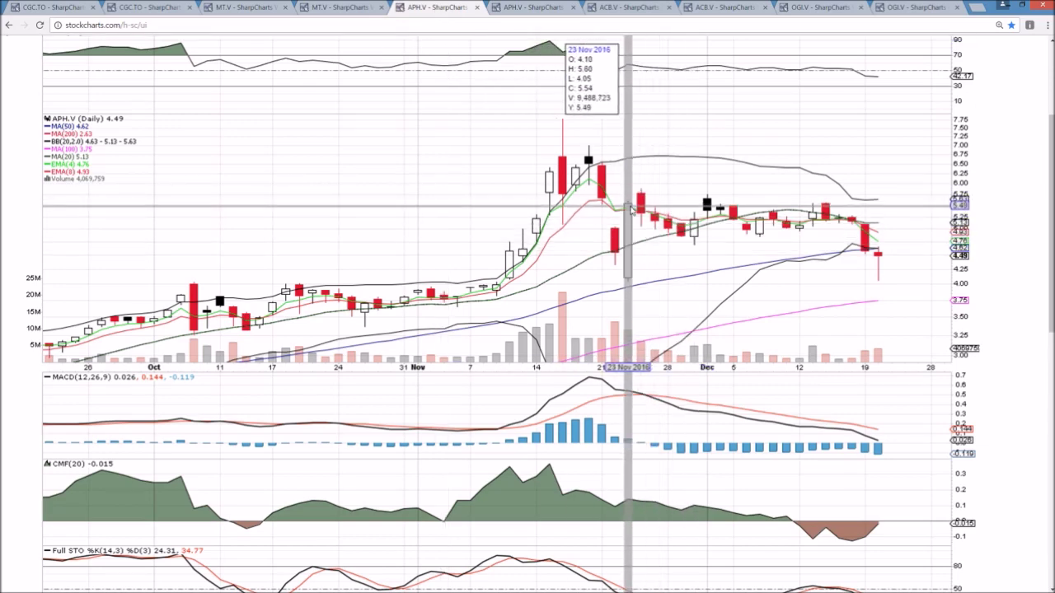
key(ctrl+shift+Tab)
key(ctrl+shift+Tab)
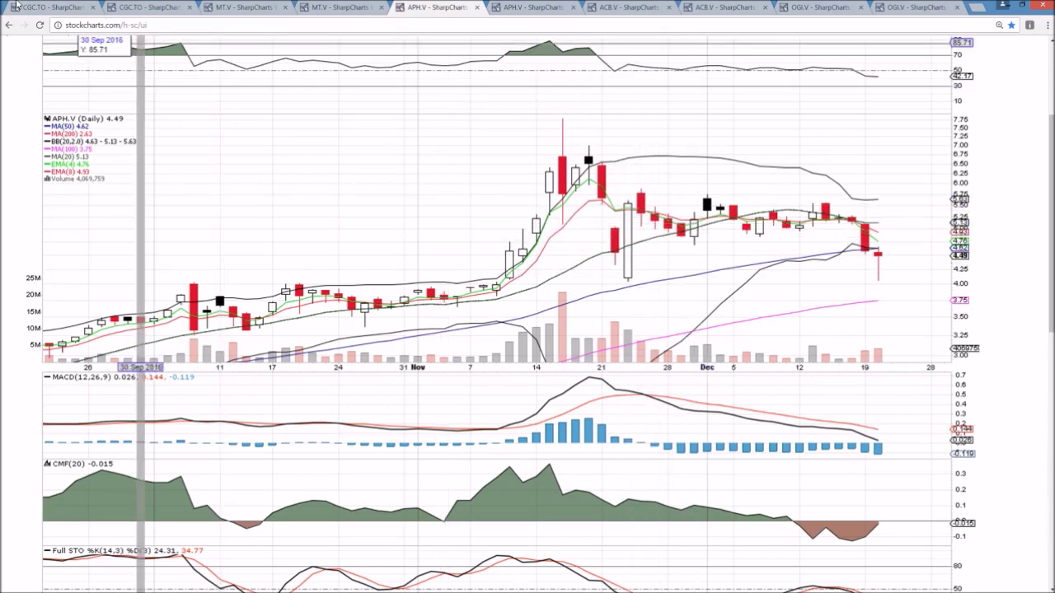
key(ctrl+shift+Tab)
key(ctrl+shift+Tab)
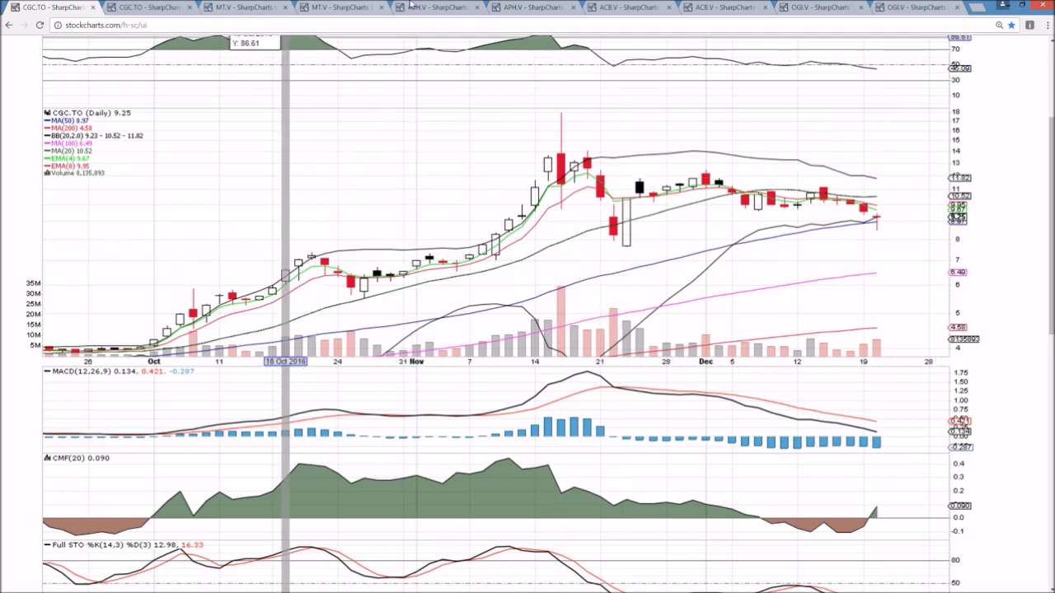
Review the daily APH.V chart, then switch to the weekly APH.V chart
click(461, 6)
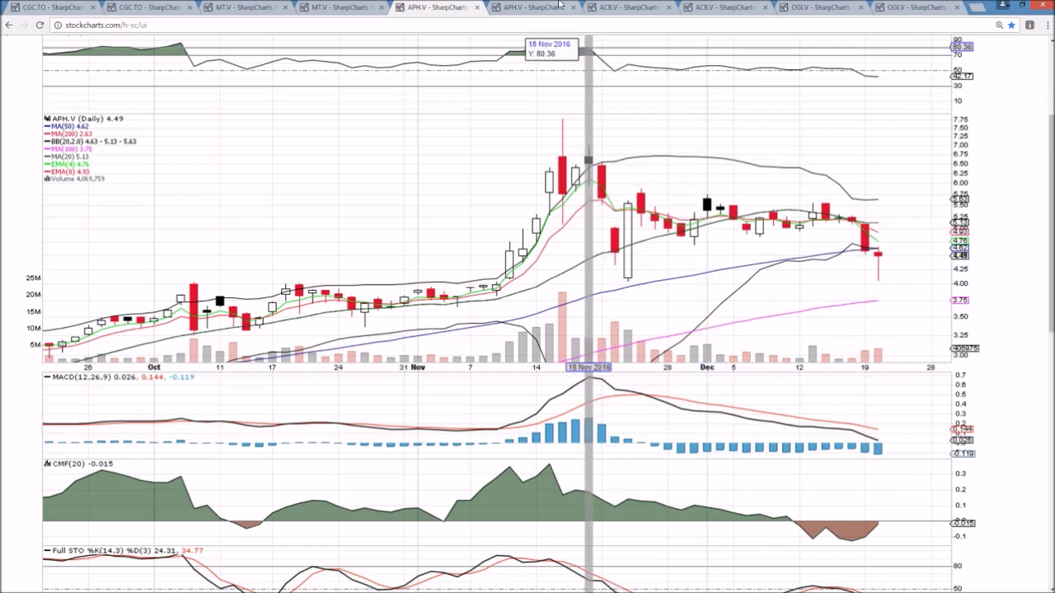
click(532, 7)
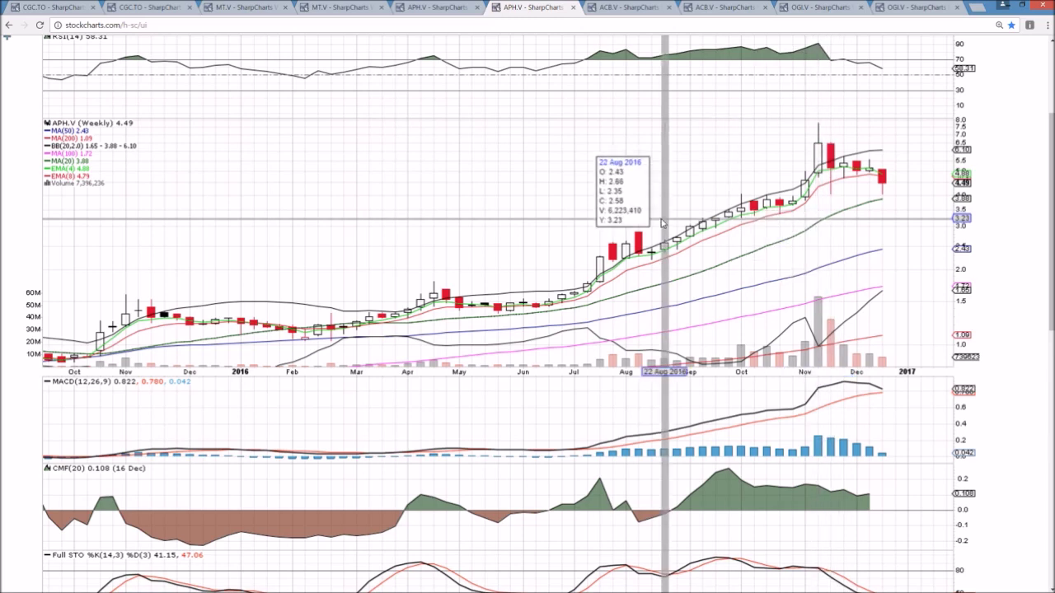
View the weekly CGC.TO, MT.V and APH.V charts in turn, then the daily ACB.V chart
click(169, 7)
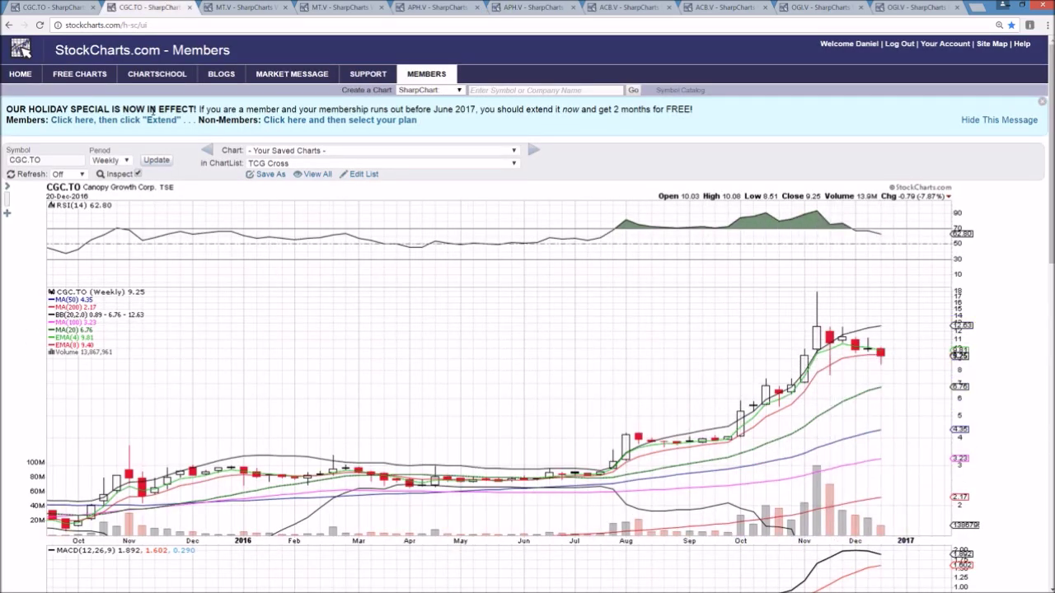
click(313, 8)
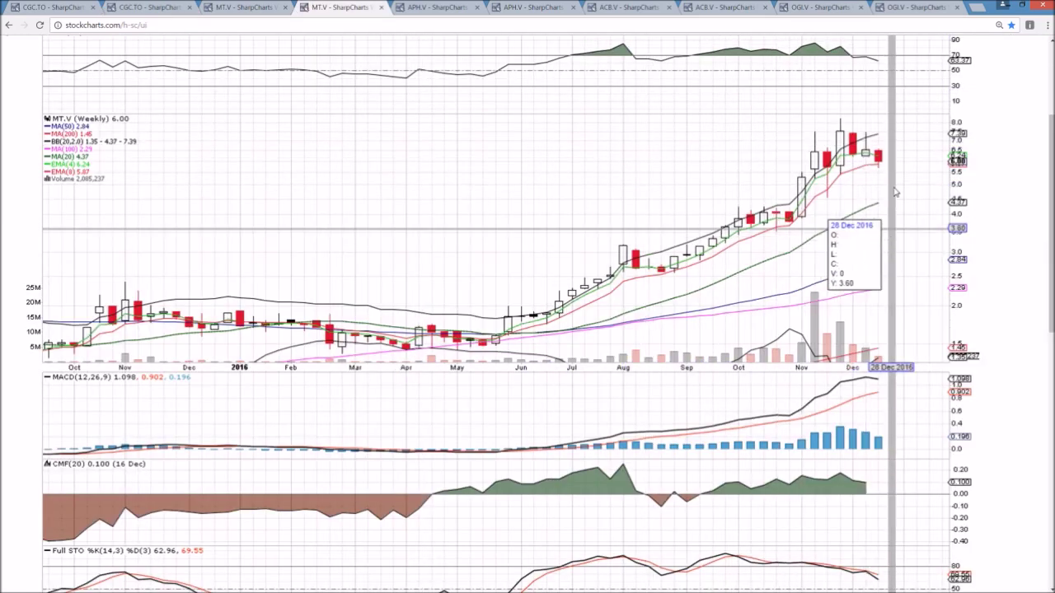
click(528, 8)
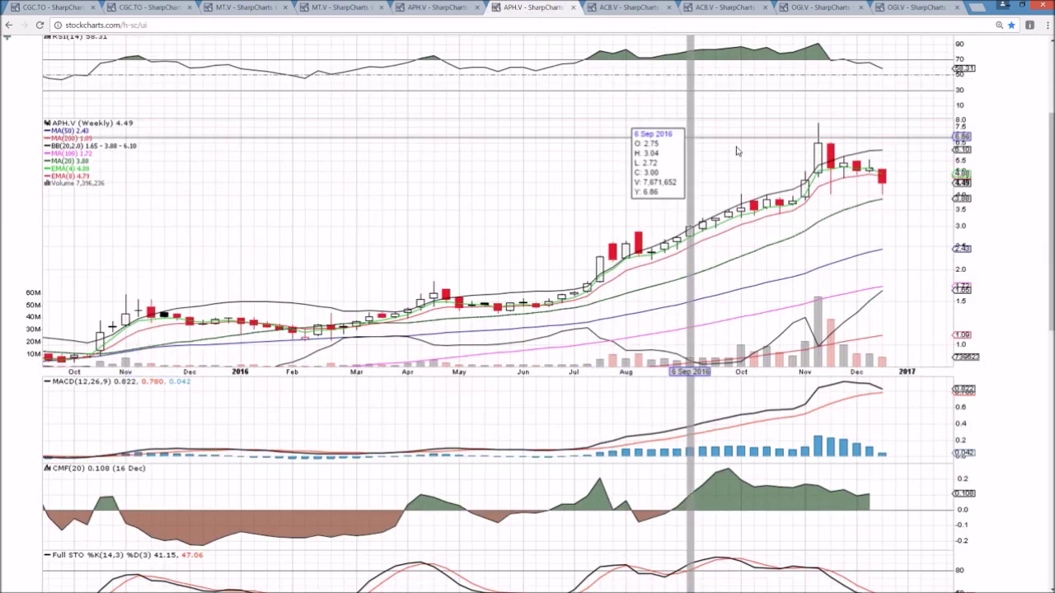
click(620, 6)
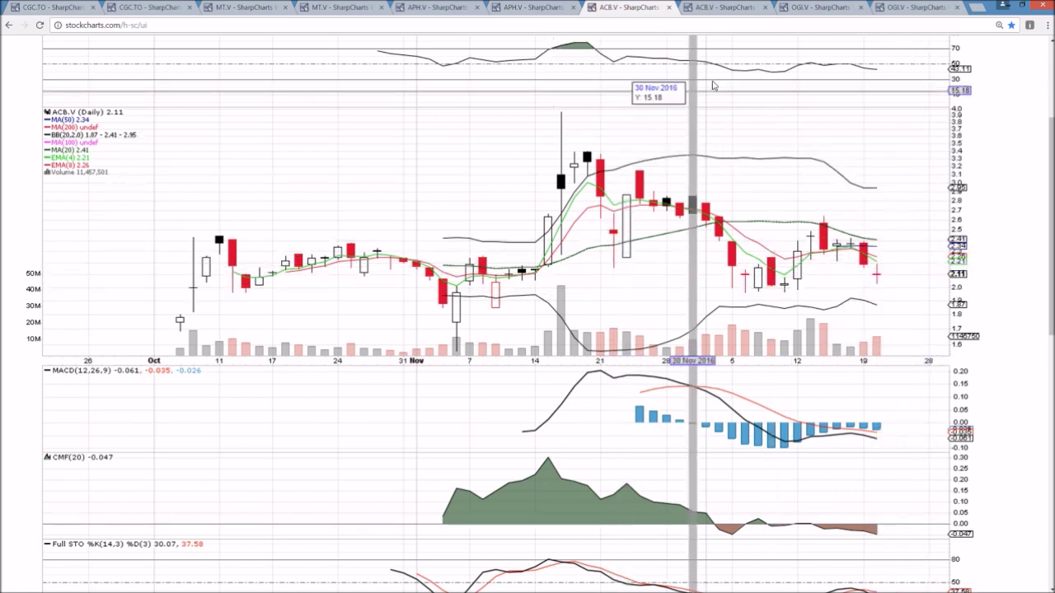
Look at the weekly and daily ACB.V charts, then show the daily OGI.V chart
click(721, 7)
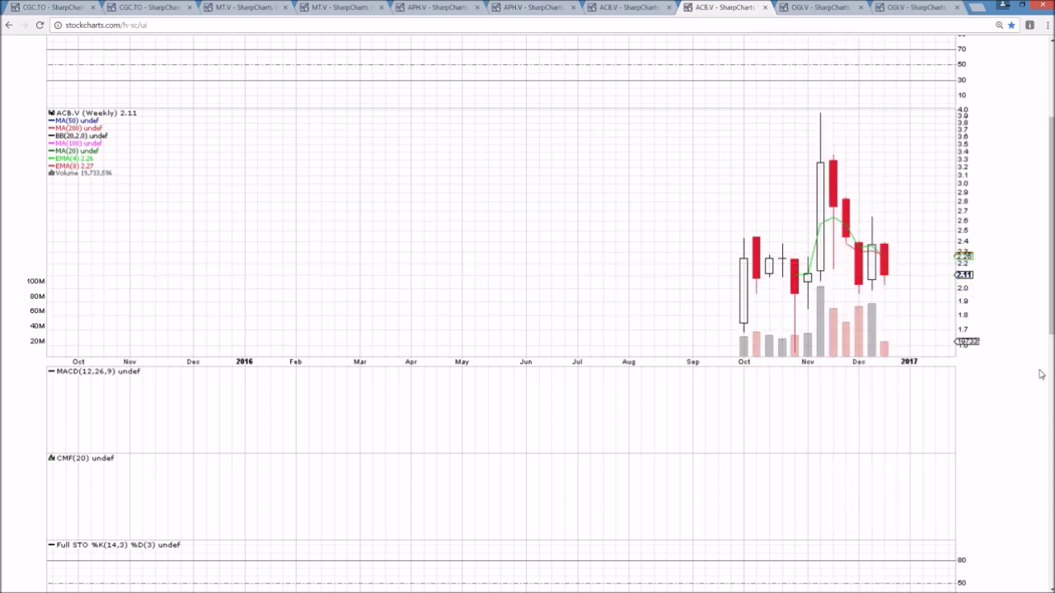
click(635, 7)
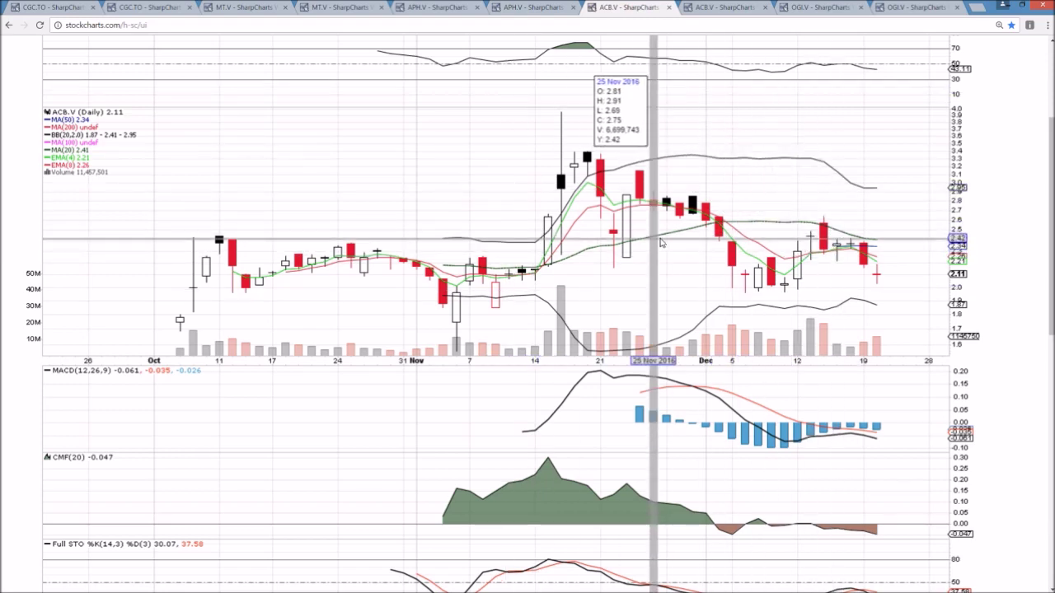
click(806, 5)
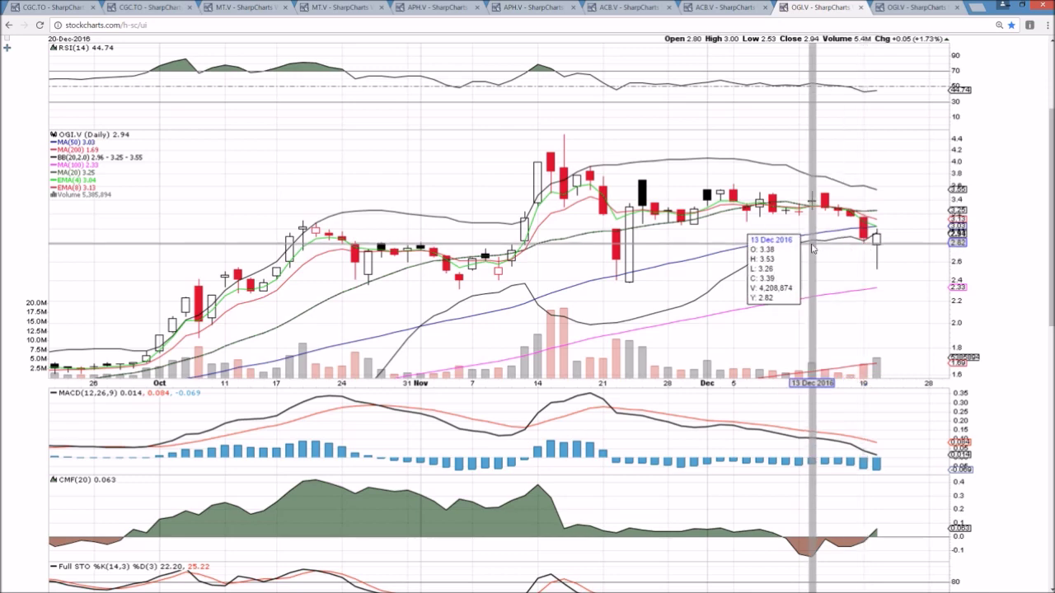
Recheck daily ACB.V and weekly OGI.V, then show Fidelity's 5-minute CGC.TO chart for 20 Dec 2016
click(633, 11)
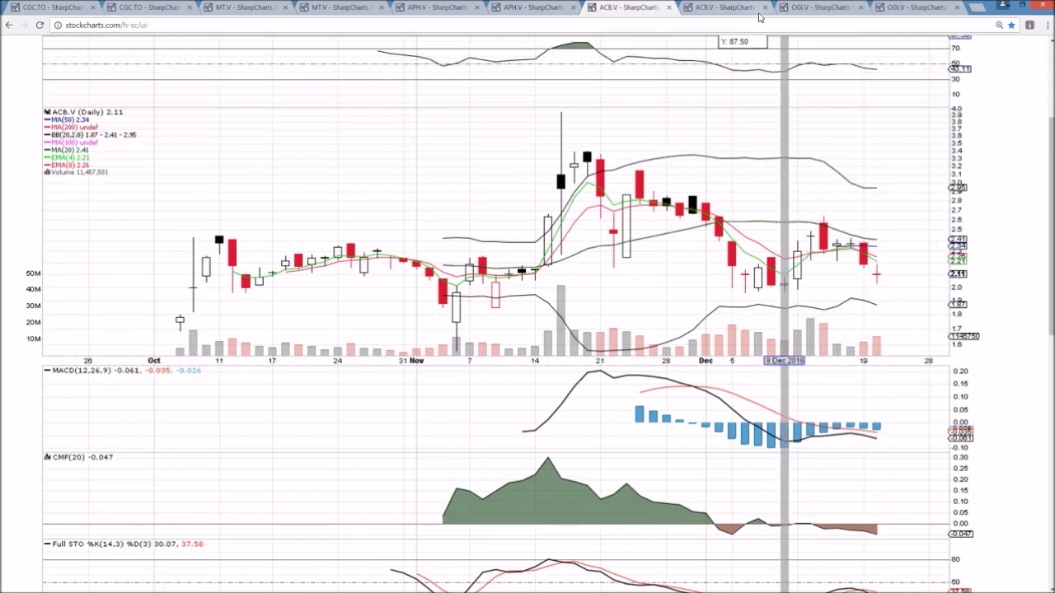
click(890, 5)
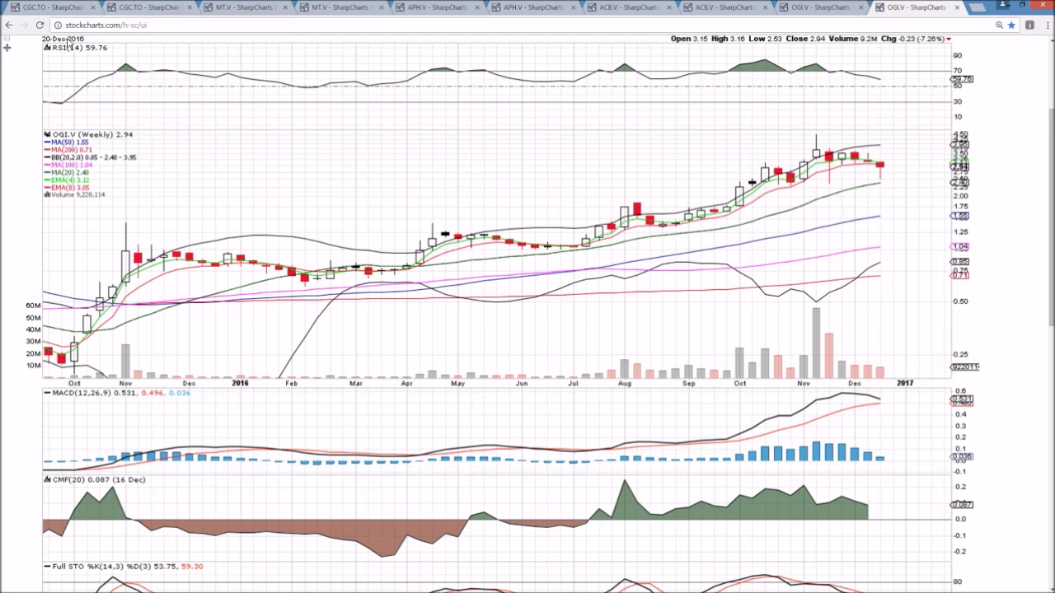
key(alt+Tab)
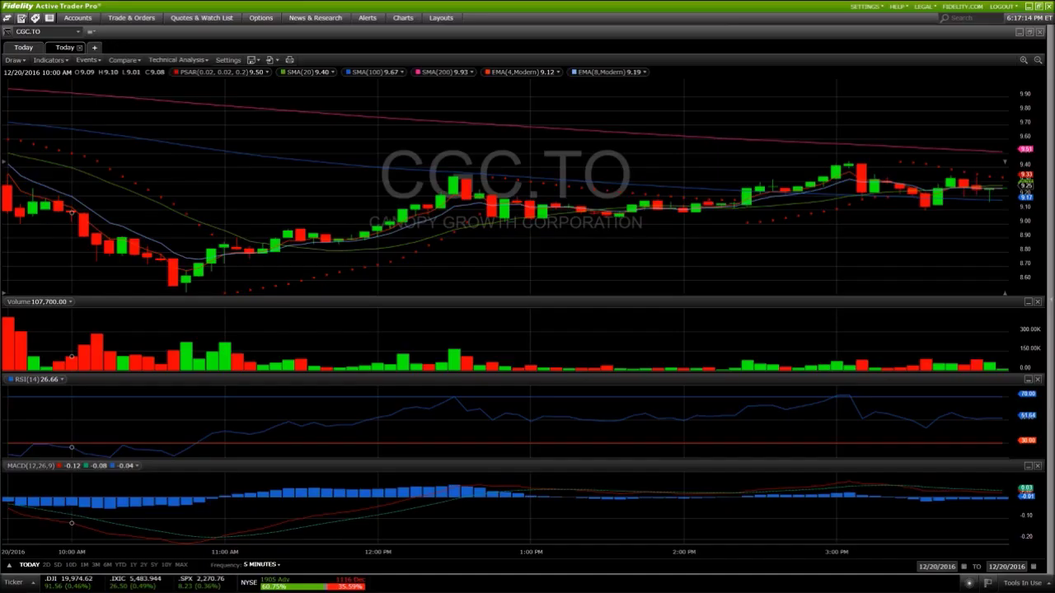